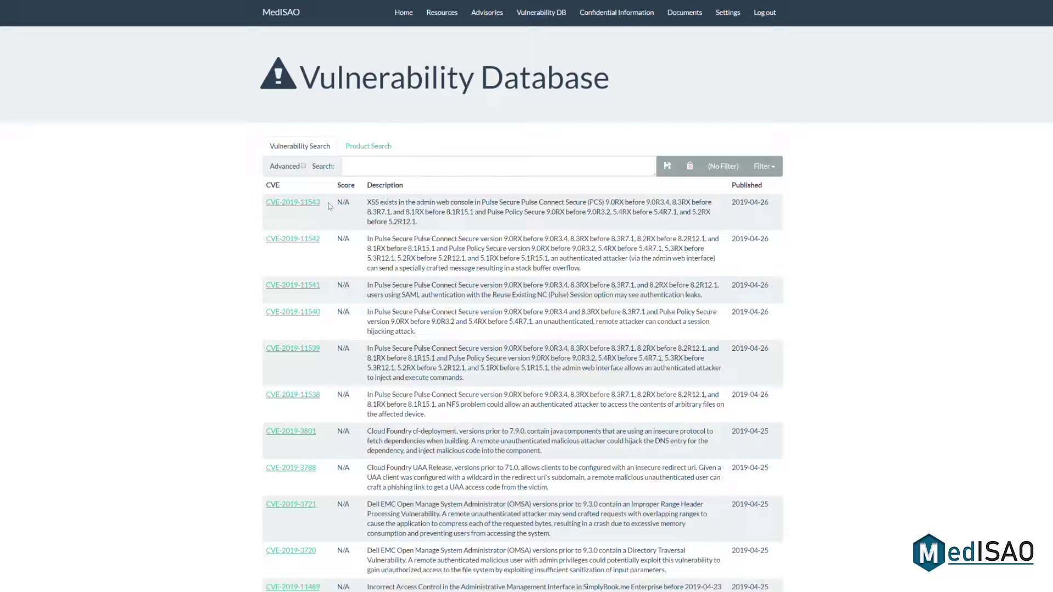
- View the details of CVE-2019-11543, return to the vulnerability list and go to its second page
left_click(306, 202)
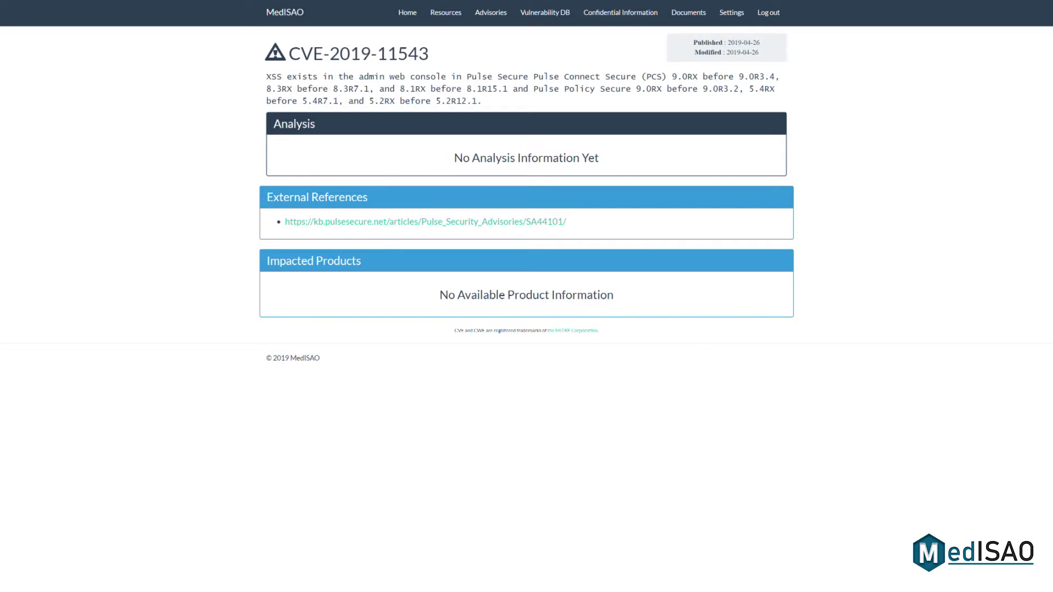
key("alt+Left")
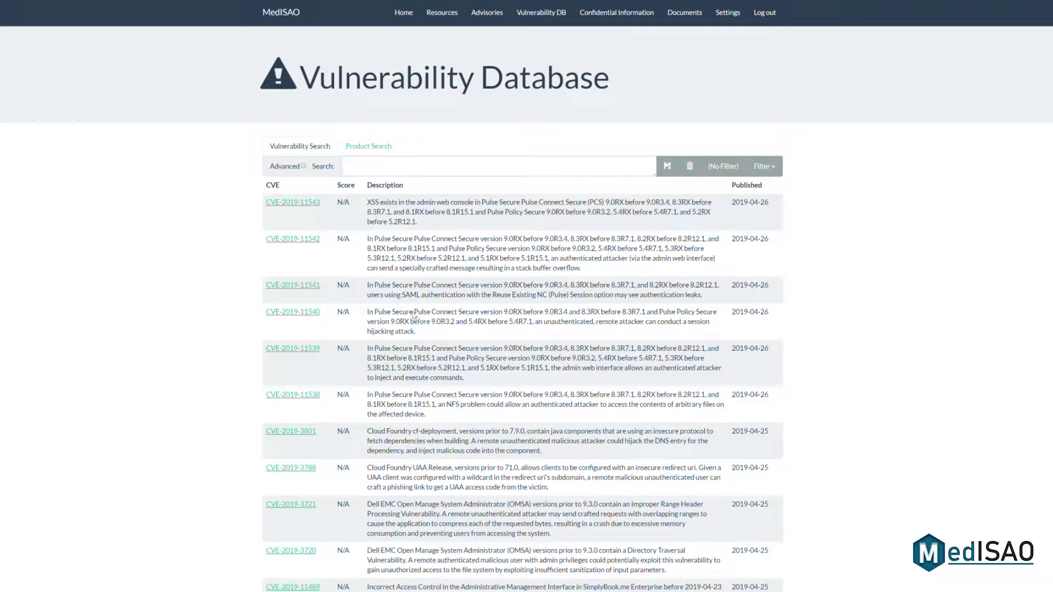
scroll(414, 317, "down", 4)
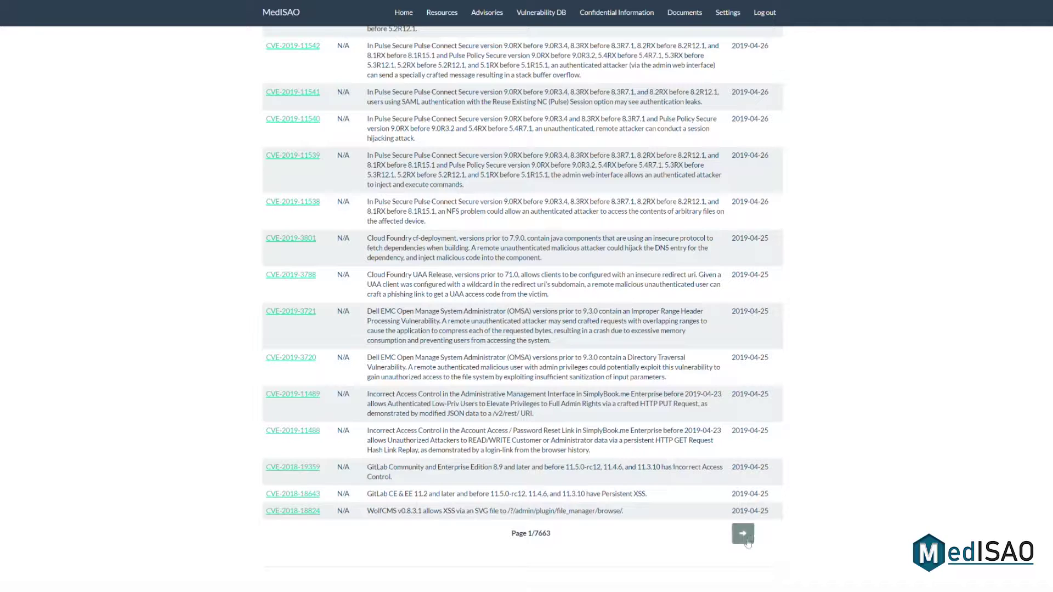
left_click(743, 534)
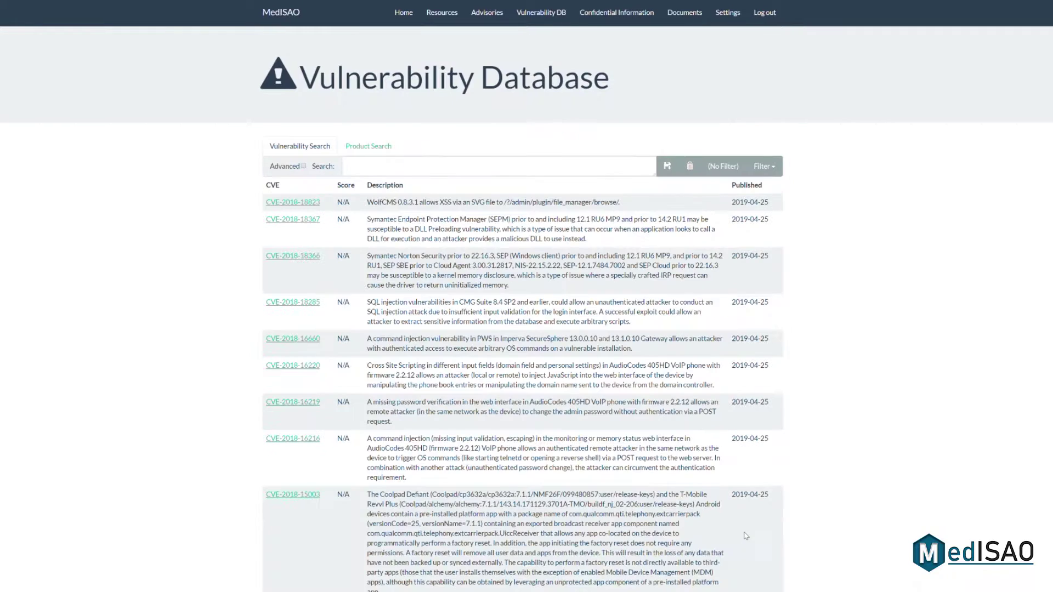
- Sort the vulnerability list by score, by description and finally by published date with the newest first
left_click(354, 186)
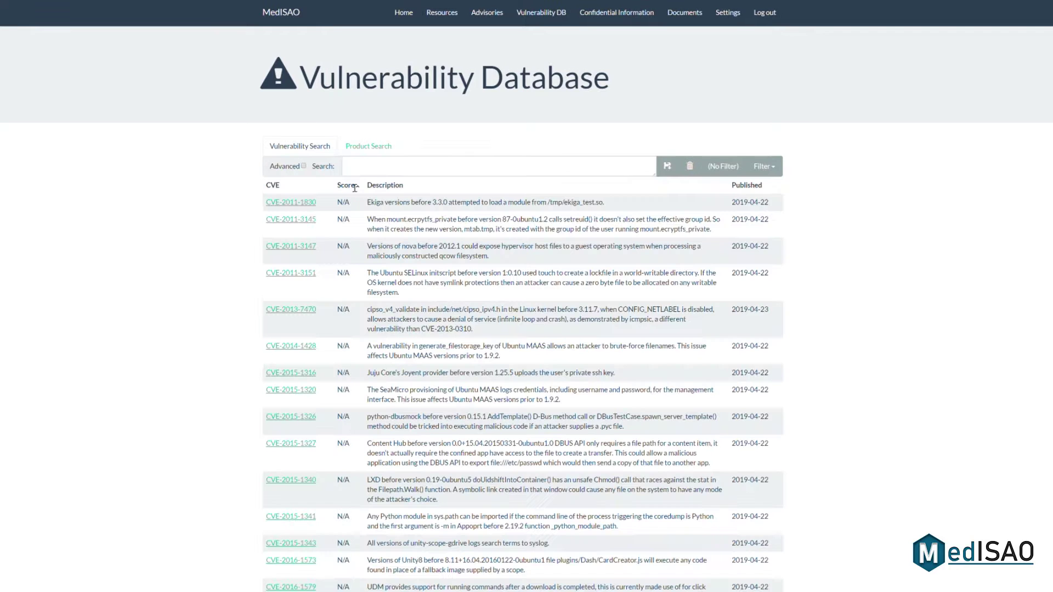
left_click(355, 186)
left_click(392, 186)
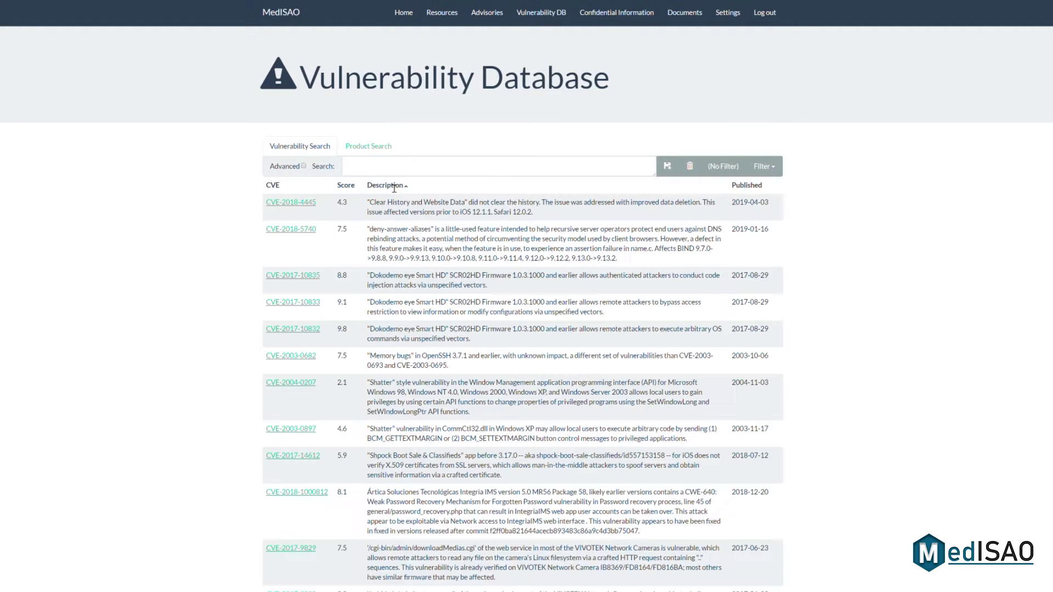
left_click(746, 187)
left_click(754, 192)
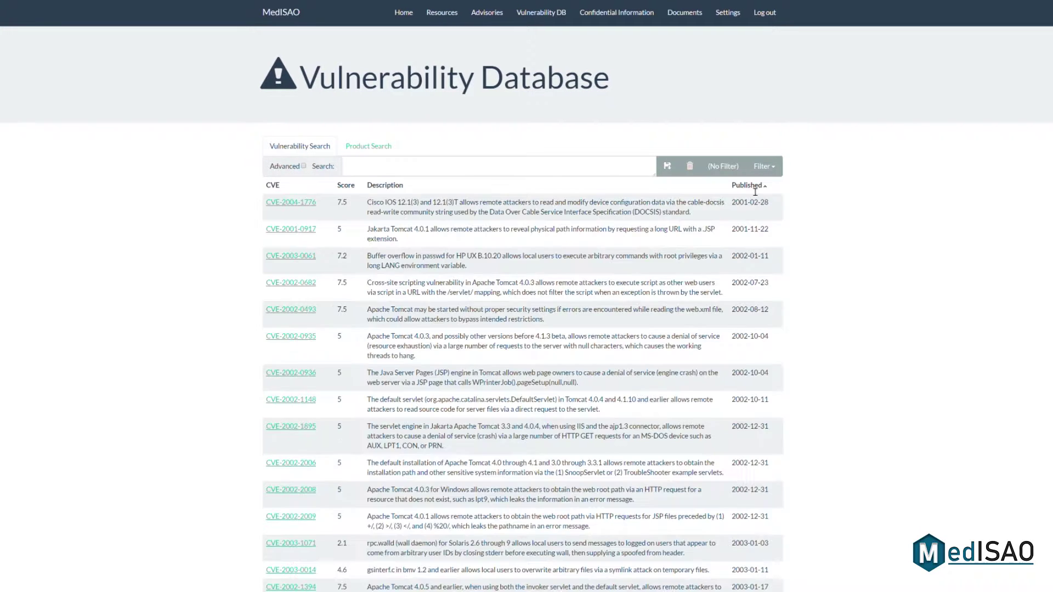
left_click(754, 191)
- Search the vulnerabilities for "adobe" and switch the search to advanced mode
left_click(478, 167)
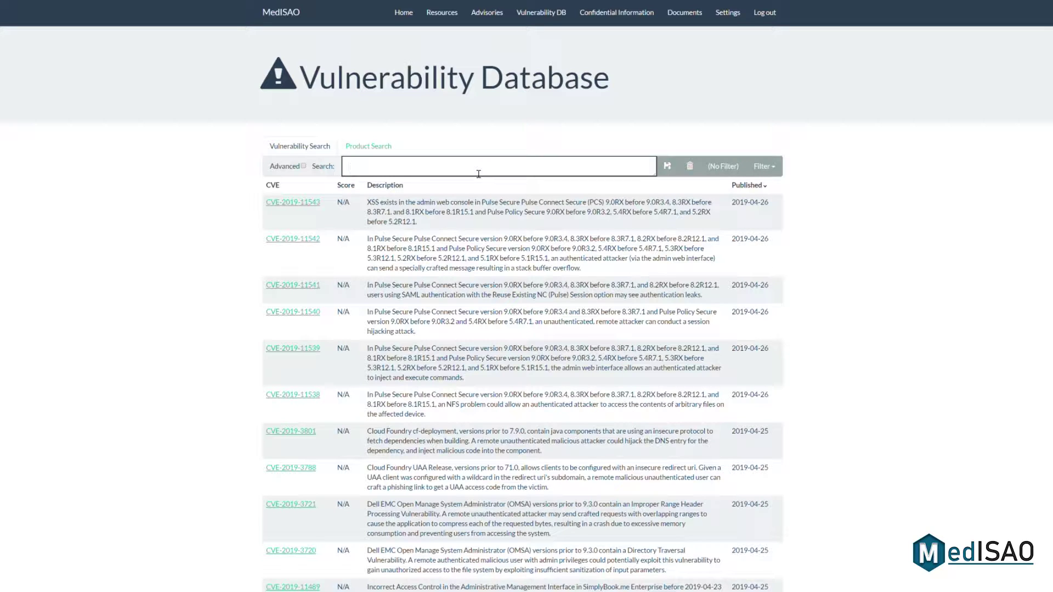
type("adobe")
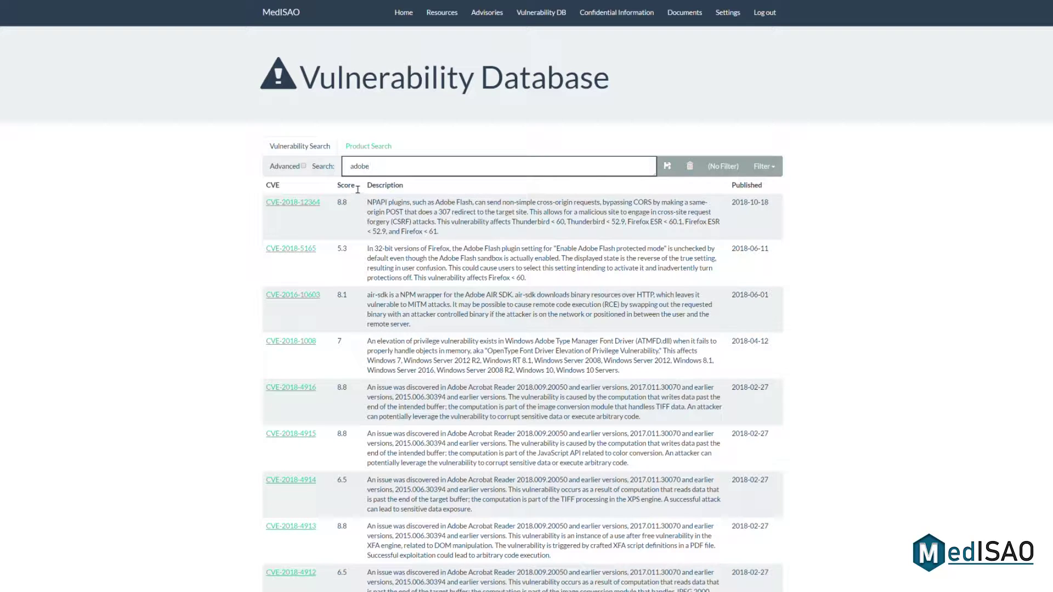
left_click(303, 167)
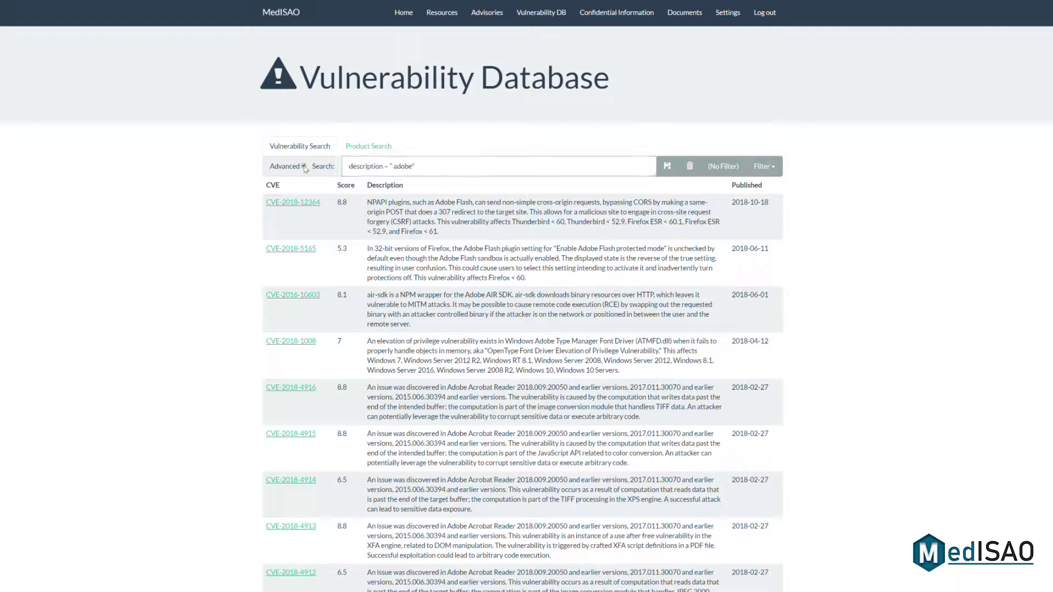
- Extend the advanced query with the condition and description ~ "microsoft"
left_click(422, 170)
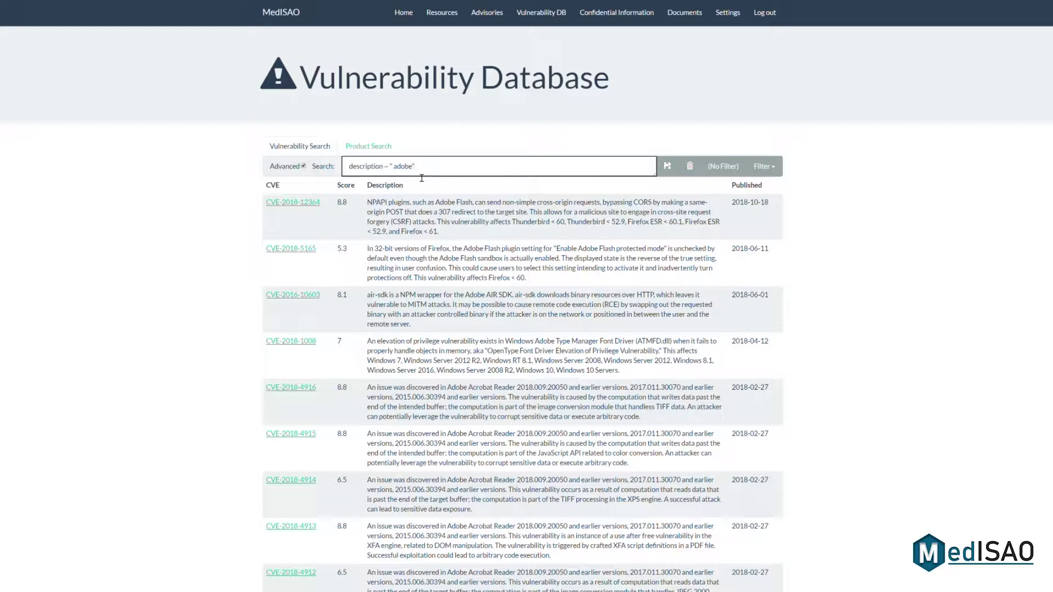
type("and de")
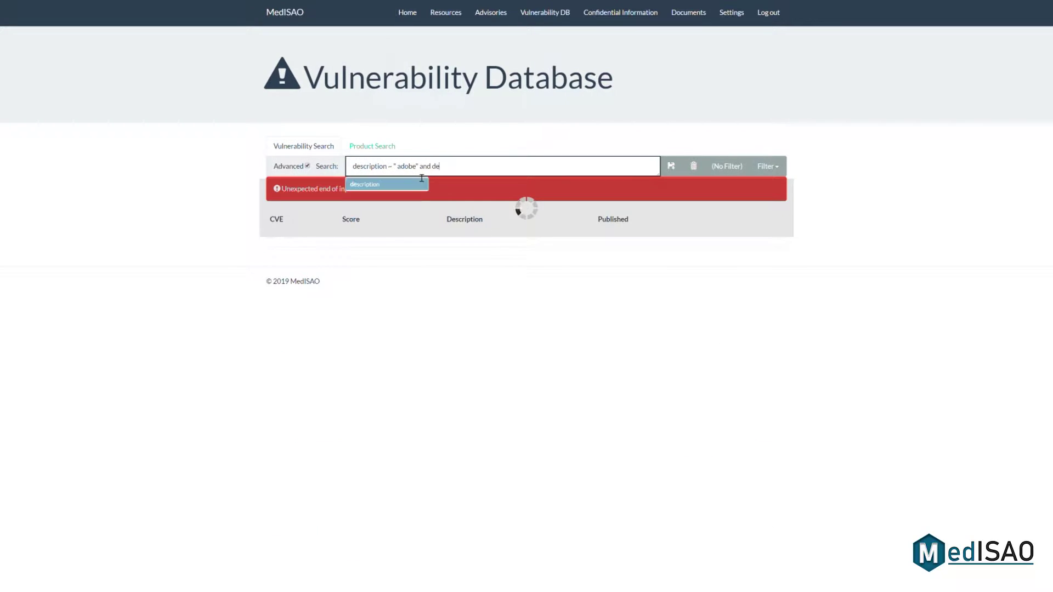
left_click(386, 185)
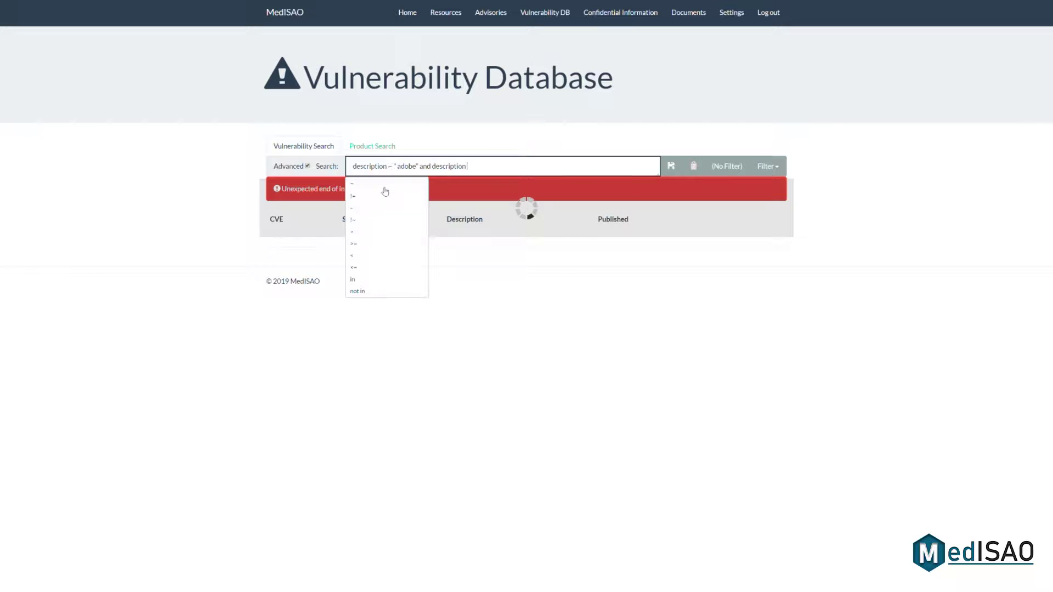
type("~")
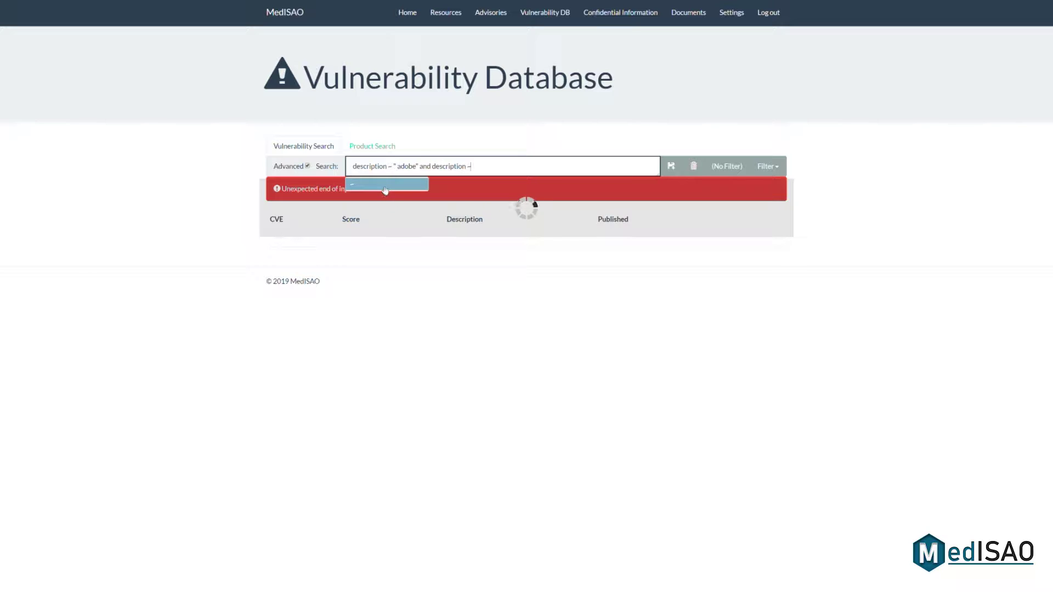
type(" \"microsoft")
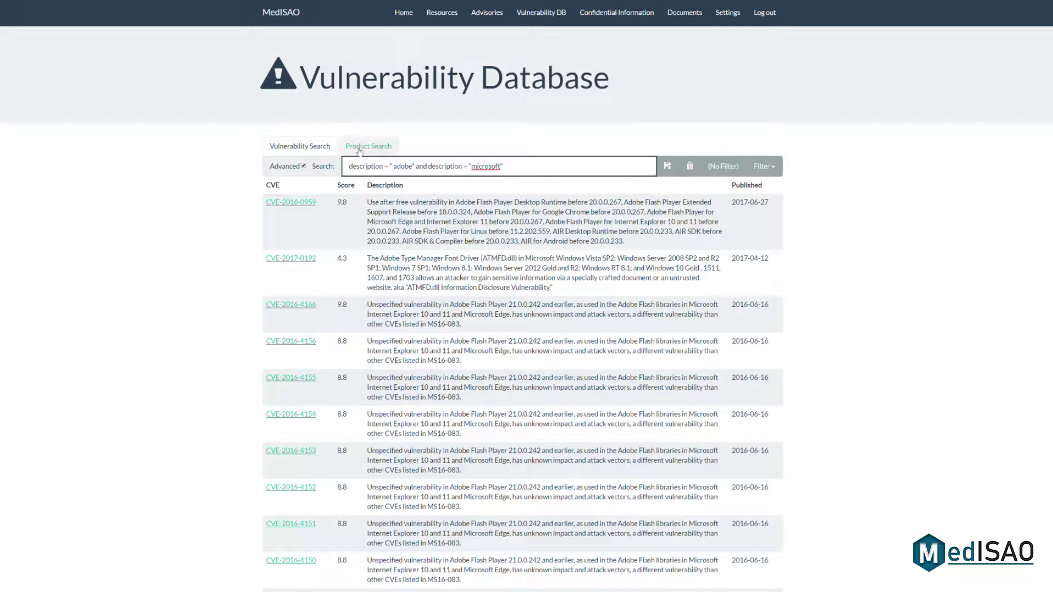
- Add the condition and base_score >7 to the query and sort the results by score, highest first
double_click(467, 168)
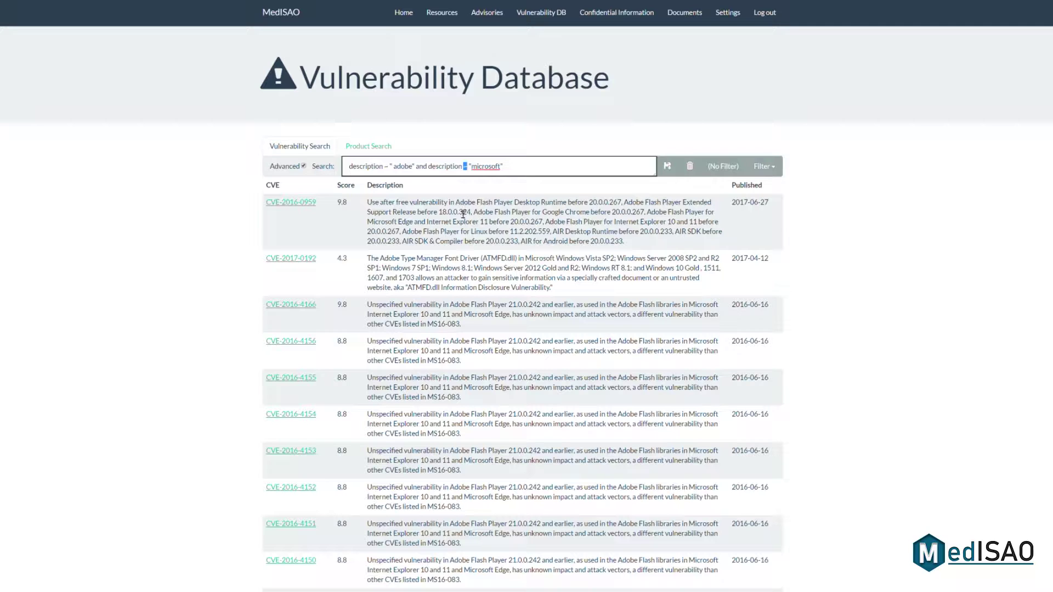
left_click(531, 168)
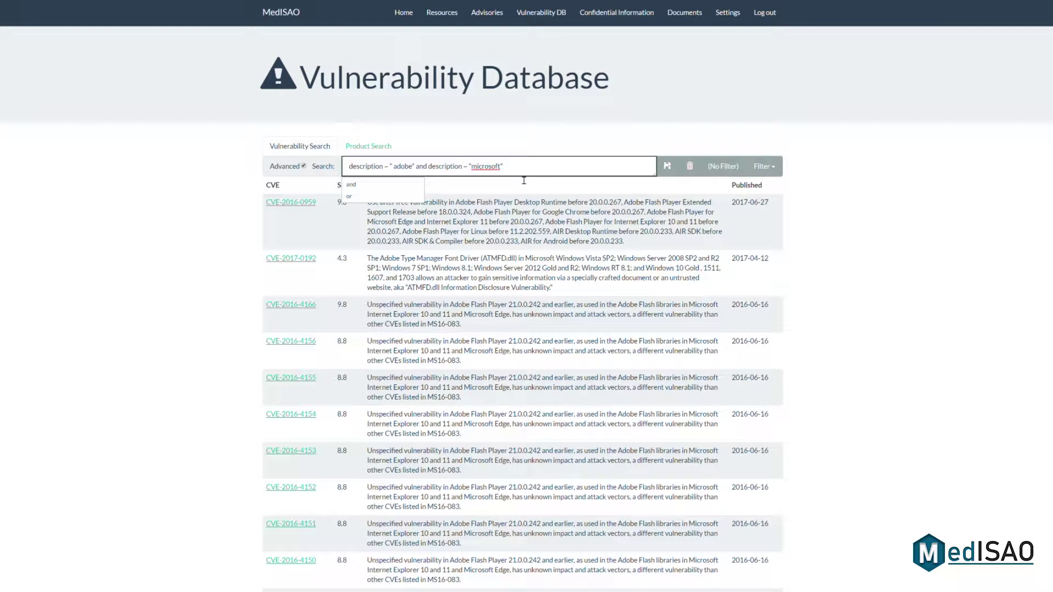
type("and")
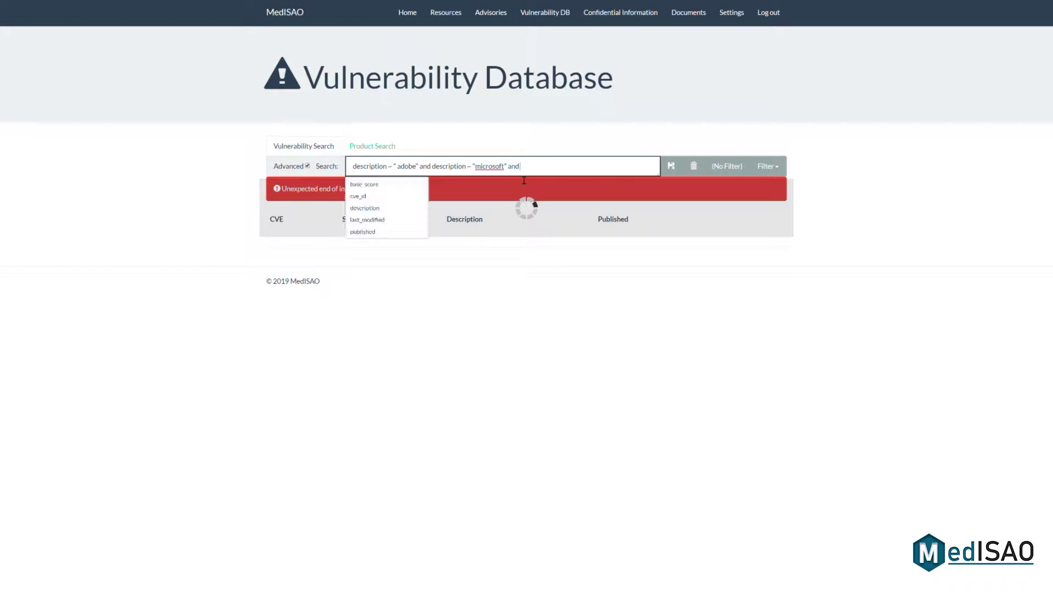
left_click(394, 185)
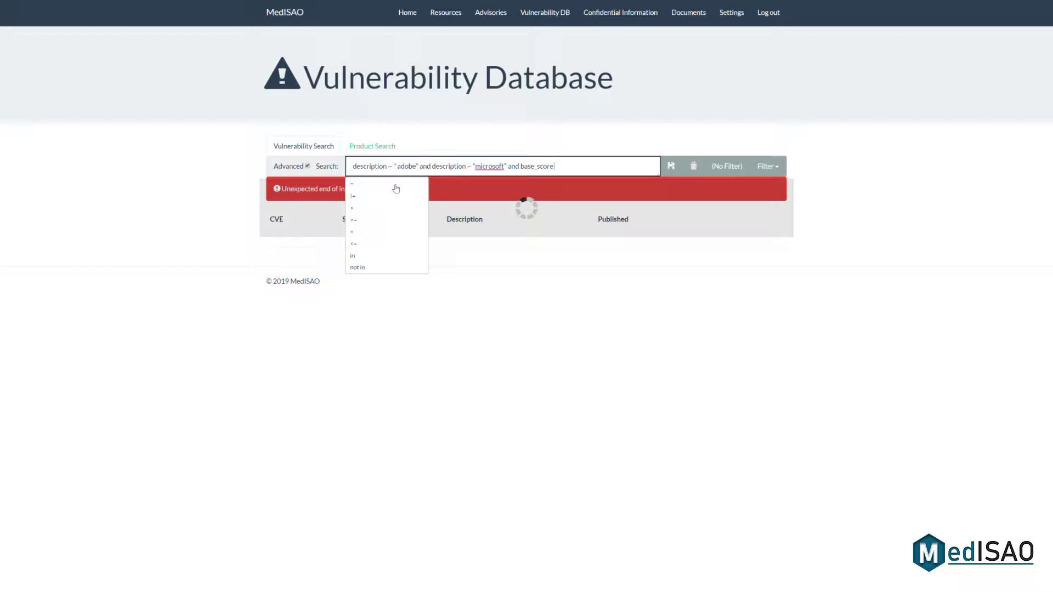
type(">7")
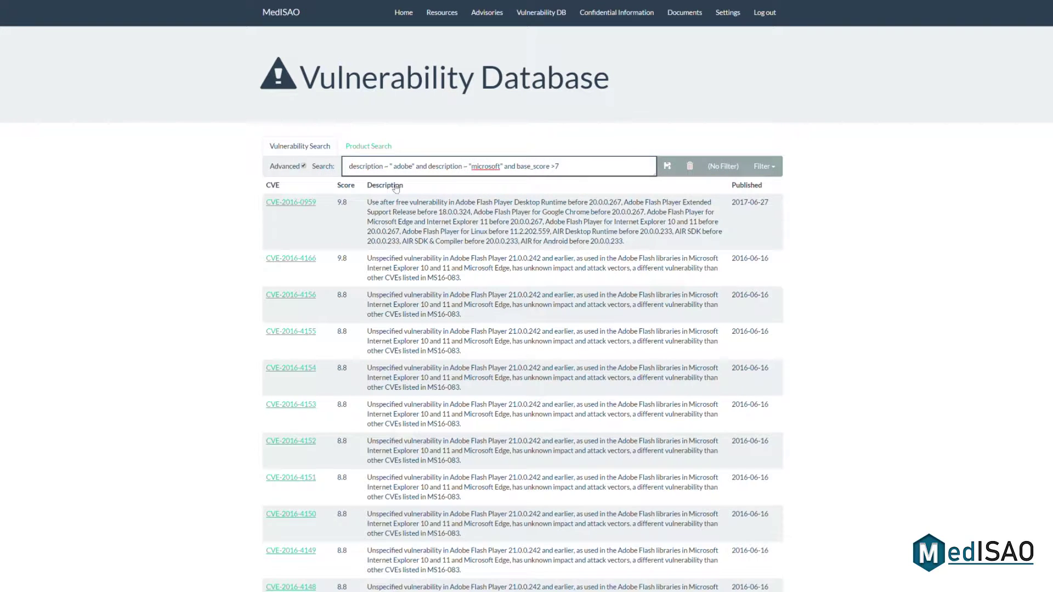
left_click(346, 192)
left_click(345, 192)
left_click(576, 174)
type("and")
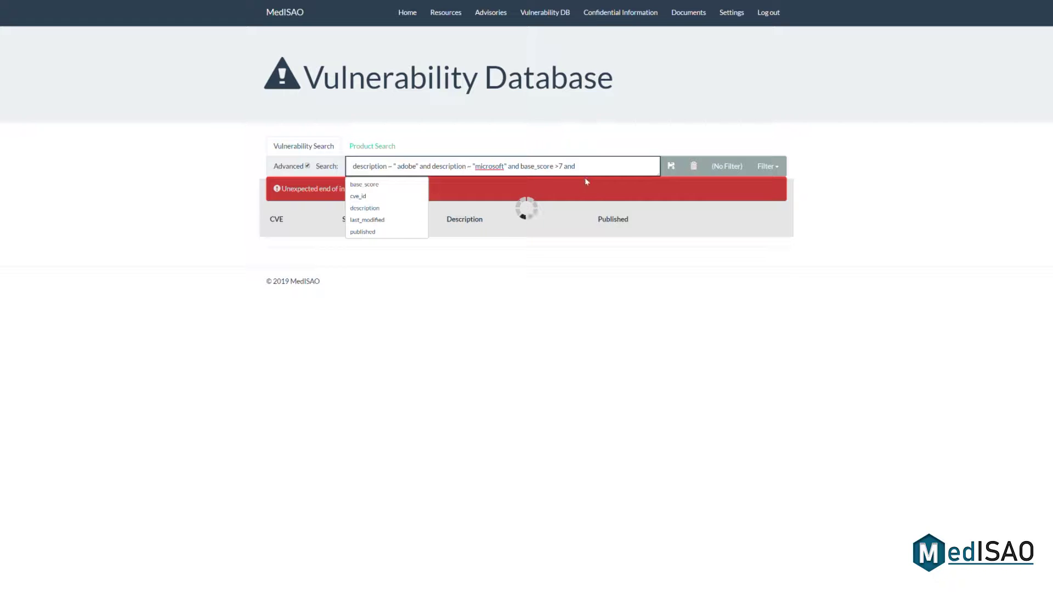
key("BackSpace")
key("BackSpace")
key("BackSpace")
key("BackSpace")
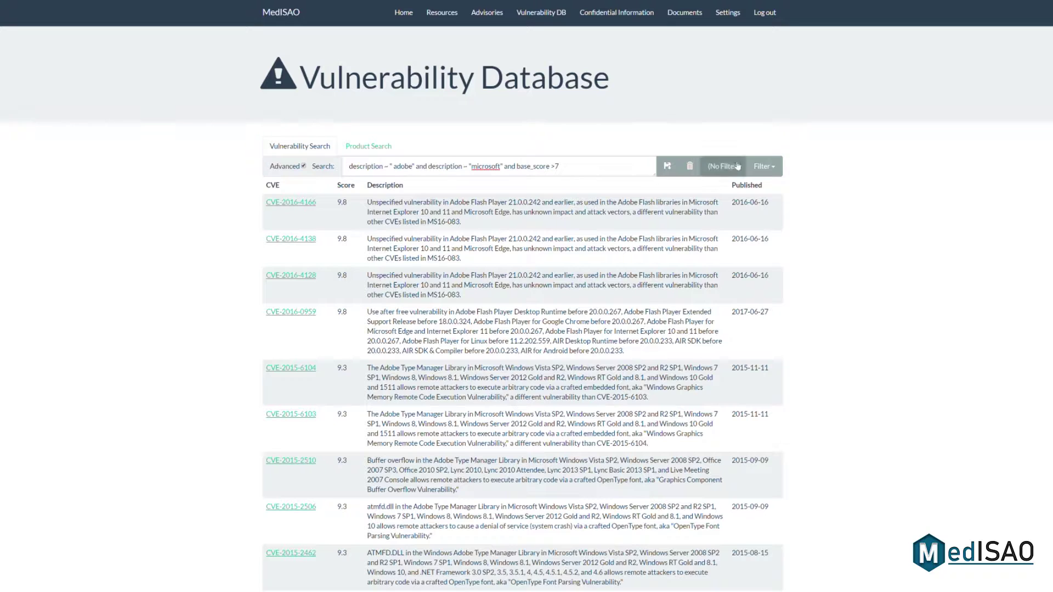
- Save the current query as a filter named "severe adobe and micrsoft vulns"
left_click(668, 166)
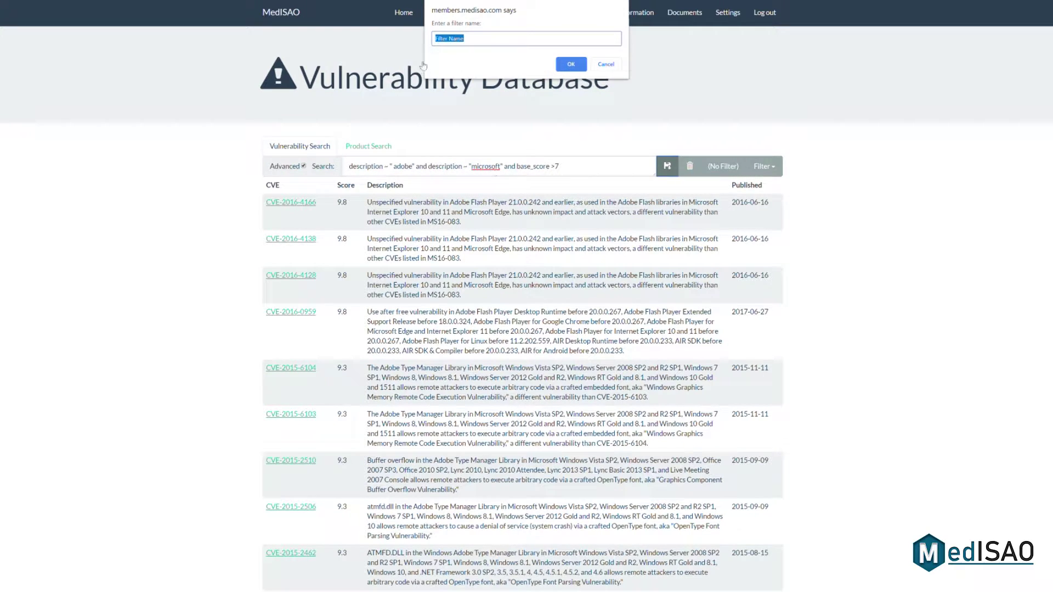
type("c")
type("evere adobe and micrsof")
type("t vulns")
left_click(571, 64)
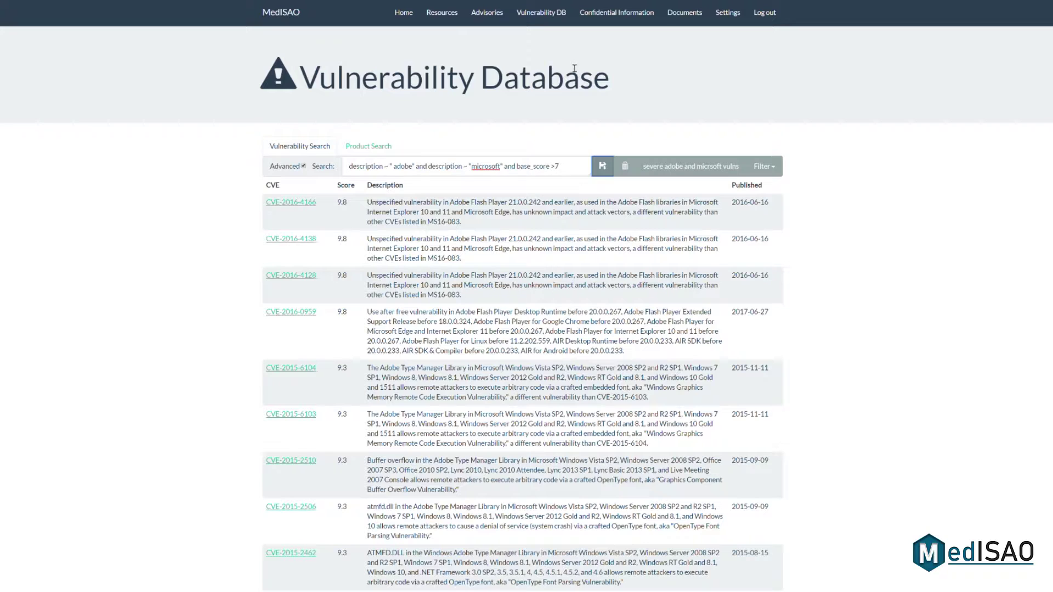
left_click(688, 169)
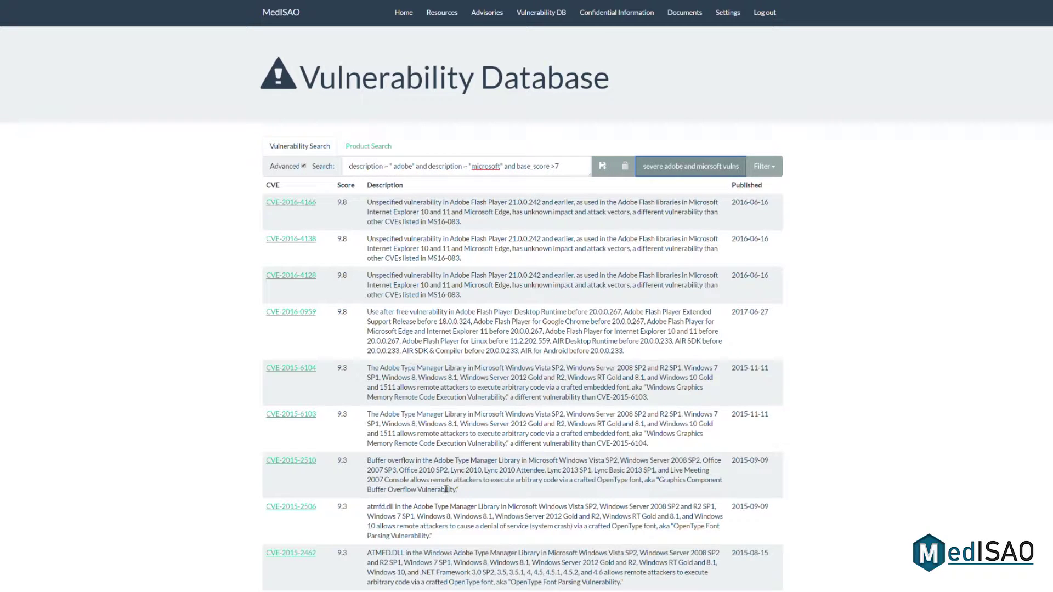
- Add another filter from the current query and name it "new new filter"
left_click(771, 168)
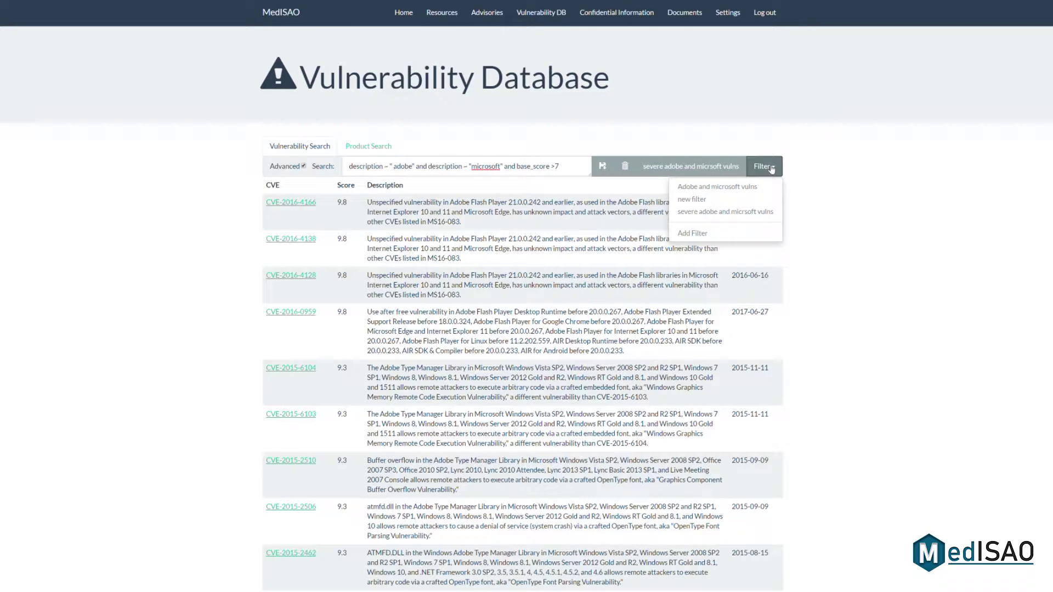
left_click(697, 233)
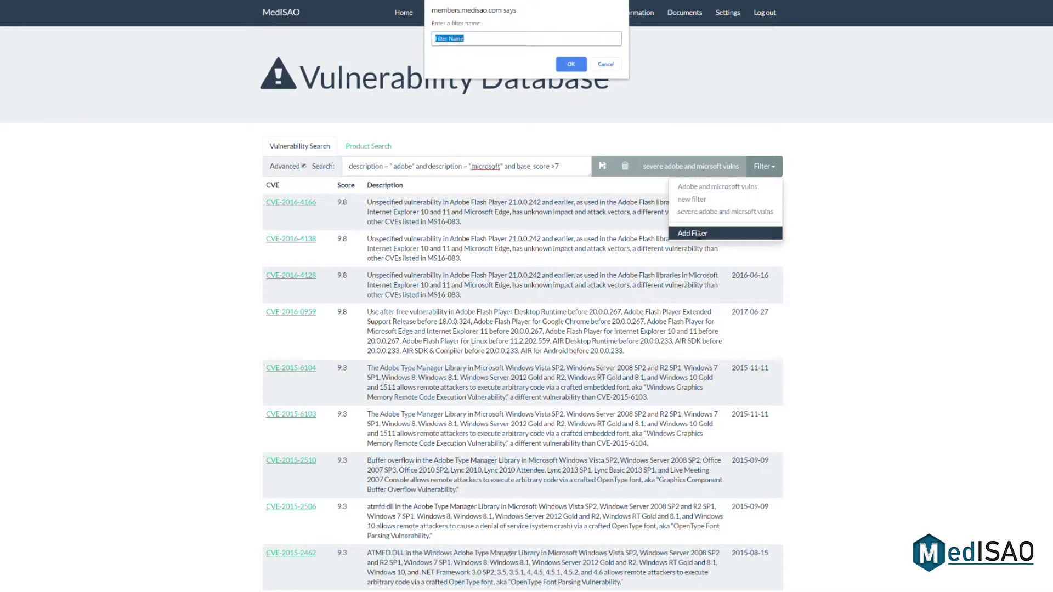
type("new new filter")
left_click(565, 65)
- Compare the saved filters "Adobe and microsoft vulns" and "new new filter" by applying them alternately, ending with "new new filter"
left_click(763, 166)
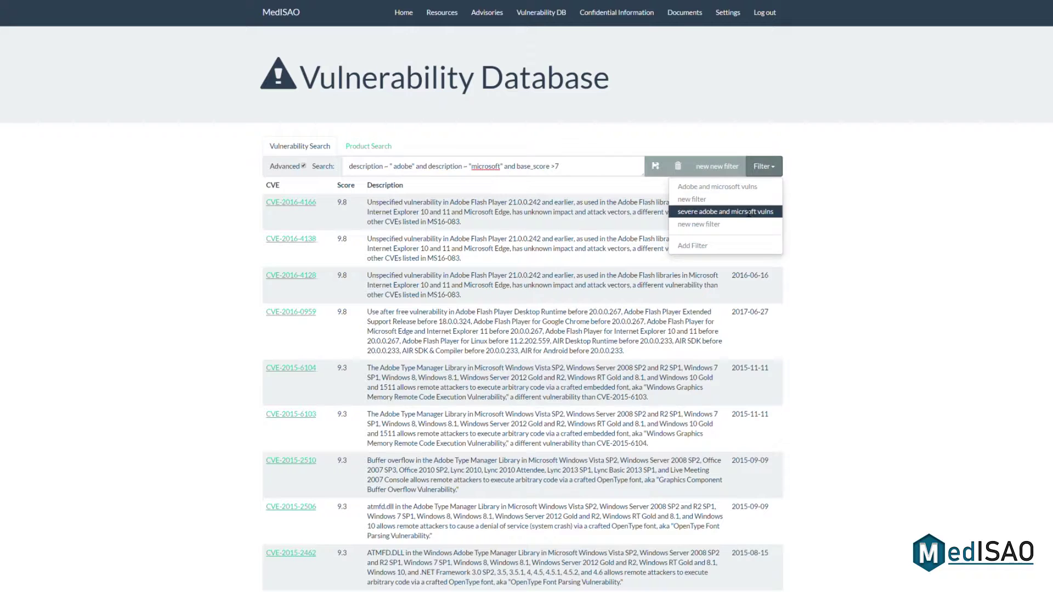
left_click(759, 187)
left_click(768, 172)
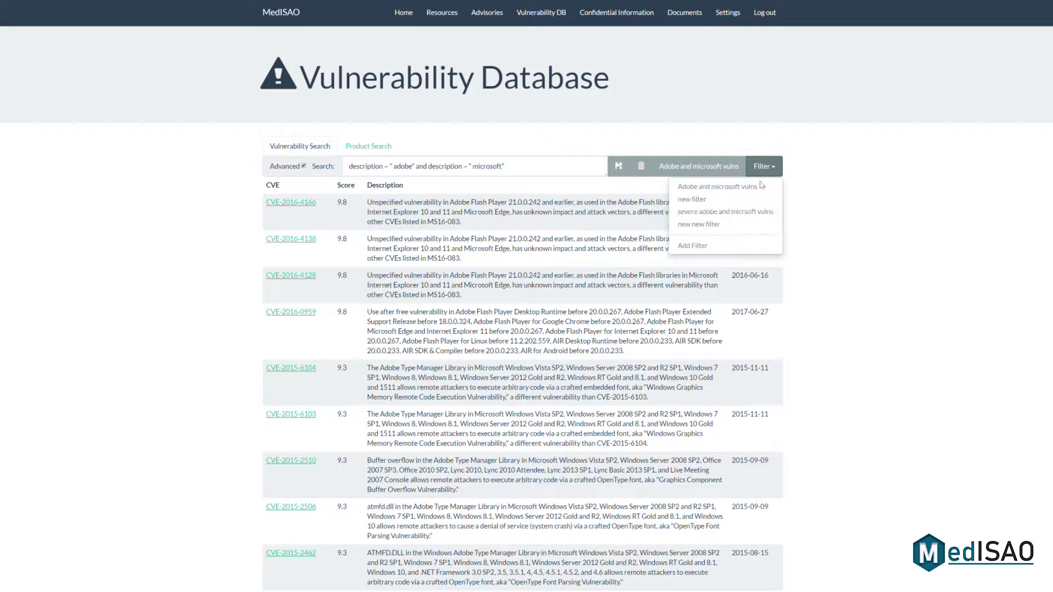
left_click(757, 226)
left_click(765, 167)
left_click(759, 187)
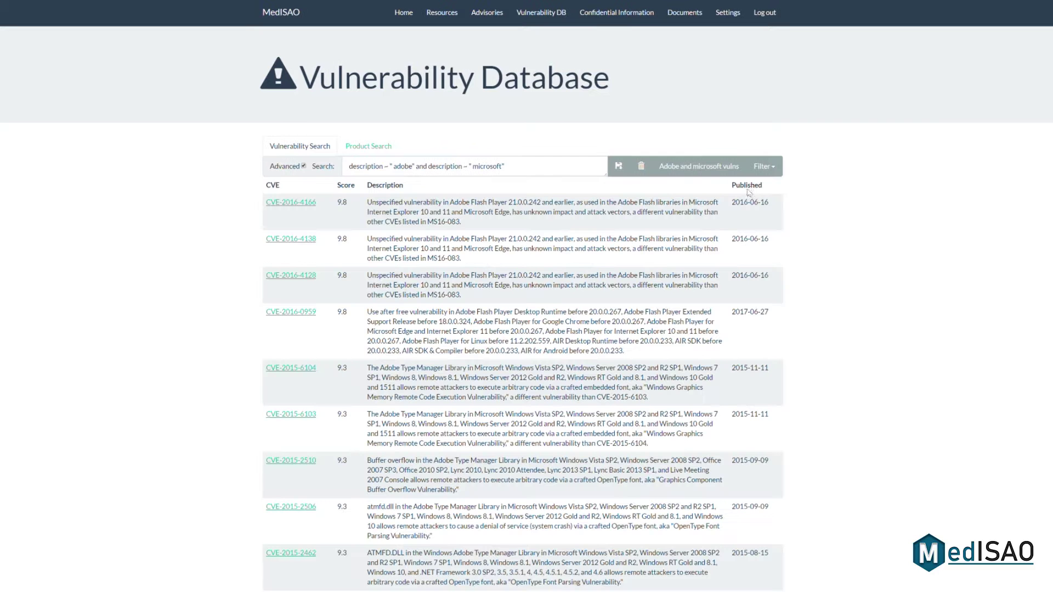
left_click(766, 168)
left_click(748, 225)
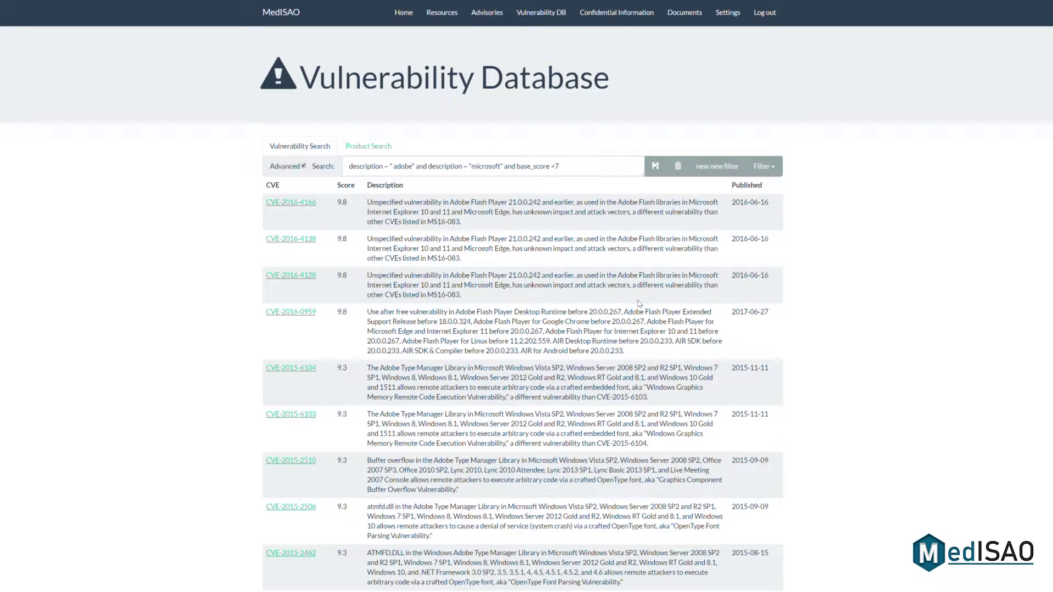
left_click(764, 167)
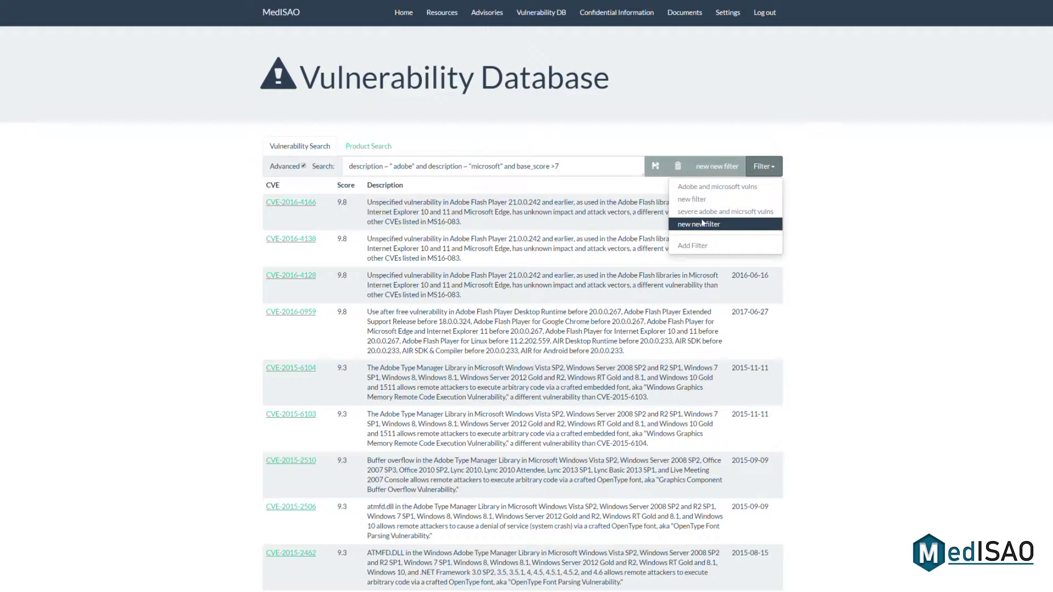
left_click(577, 168)
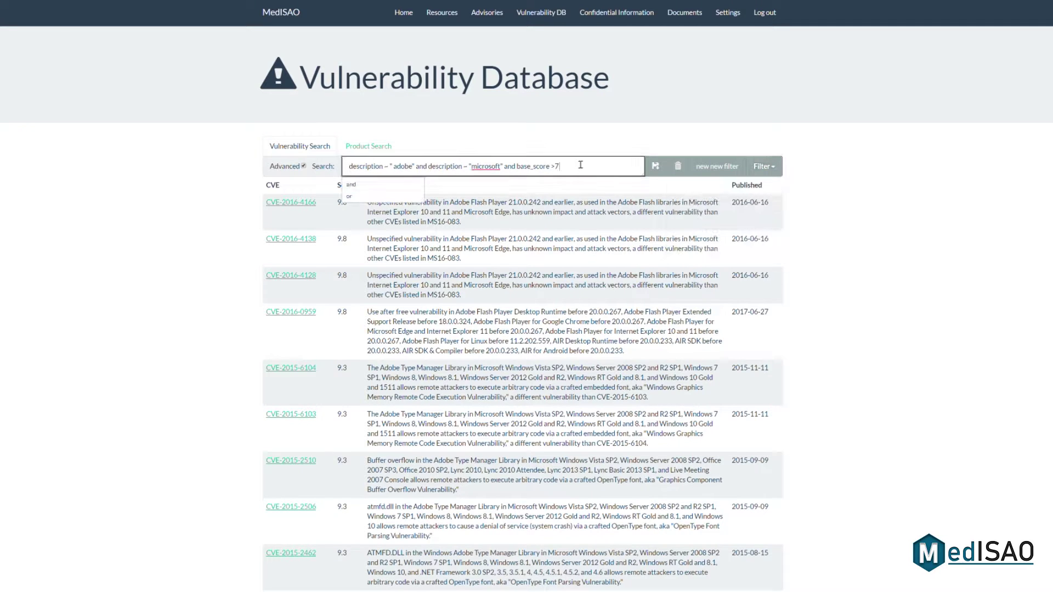
- Switch to the product search and look up "windows 10"
left_click(372, 147)
left_click(397, 172)
type("windows 10")
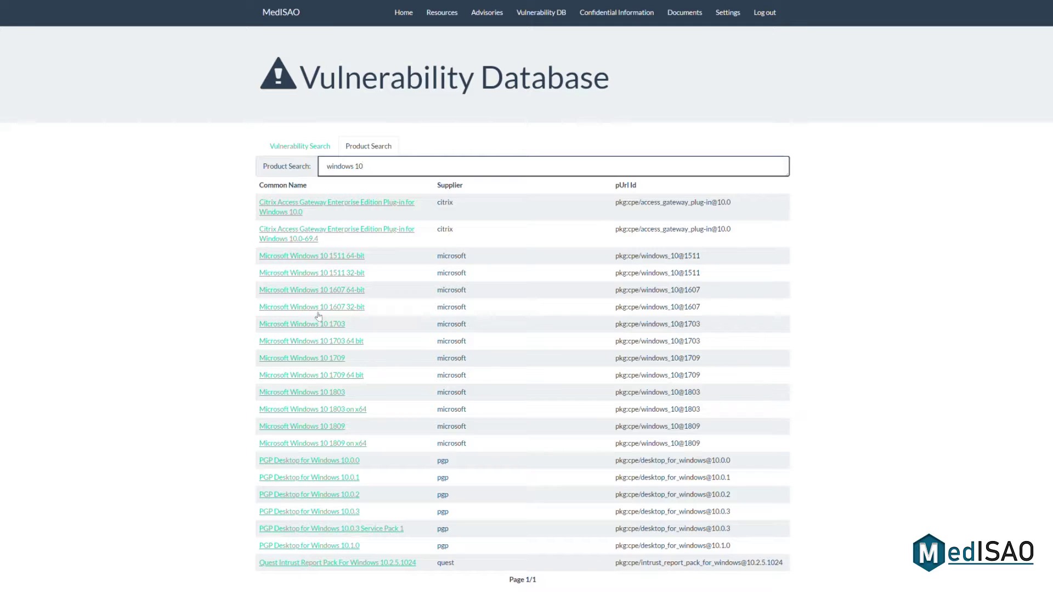
- Open the product Microsoft Windows 10 1809 on x64 and review the list of vulnerabilities in this version
left_click(363, 445)
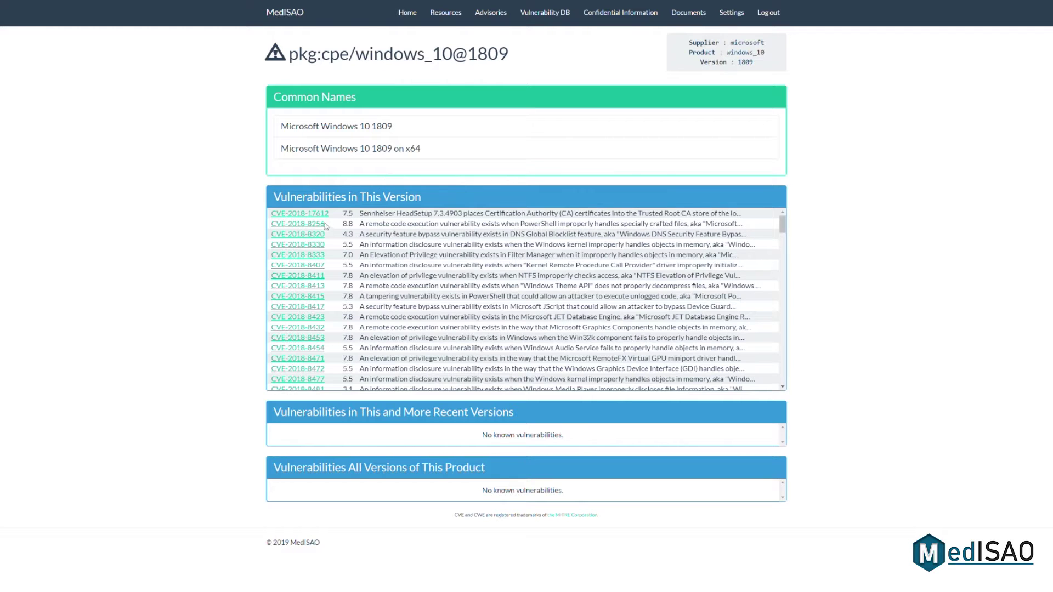
scroll(468, 260, "down", 8)
scroll(468, 259, "down", 10)
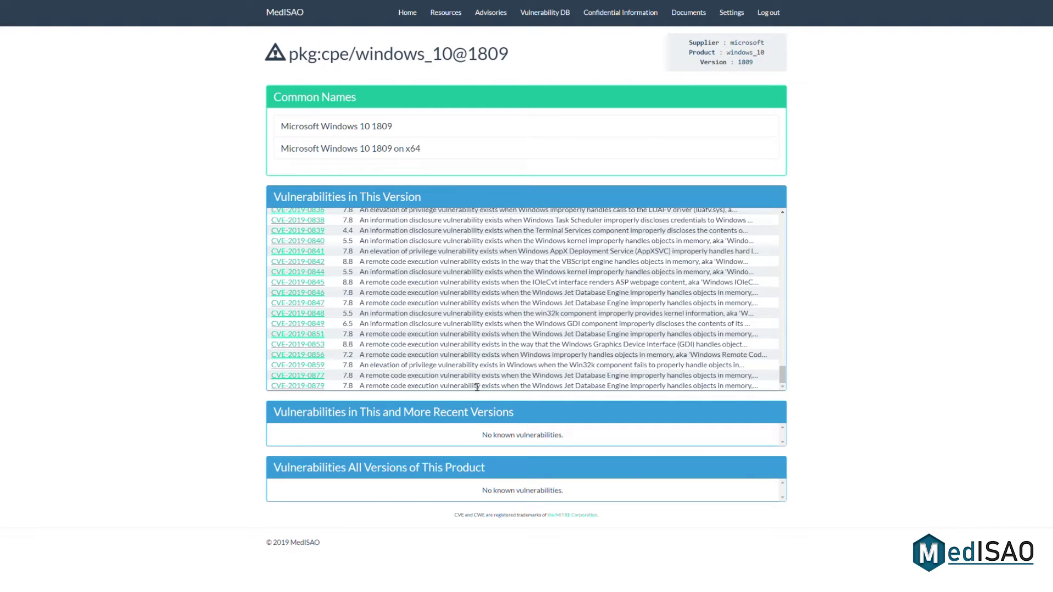
scroll(555, 360, "up", 15)
scroll(555, 361, "up", 5)
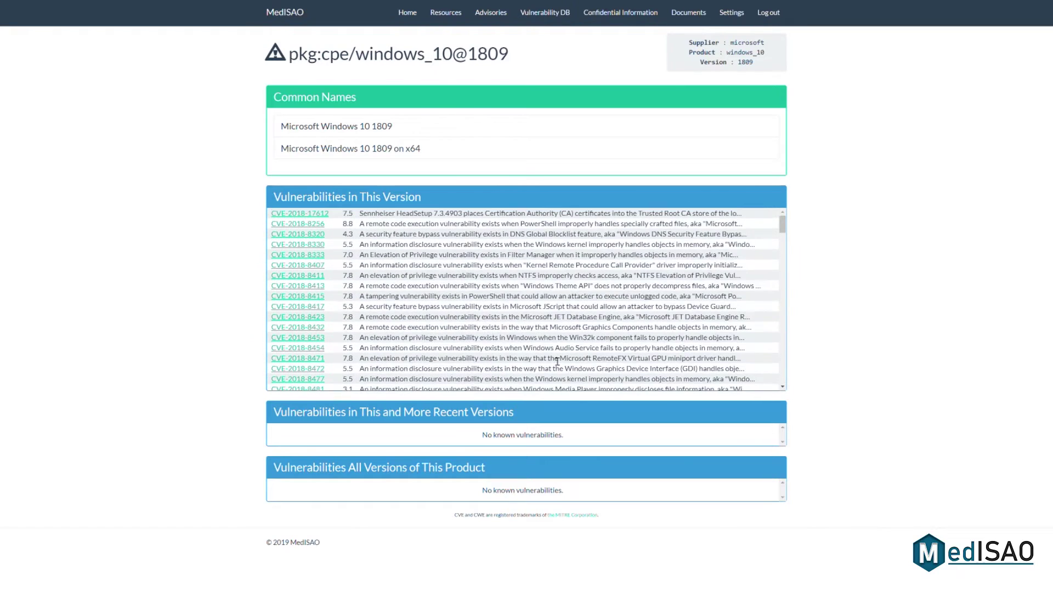